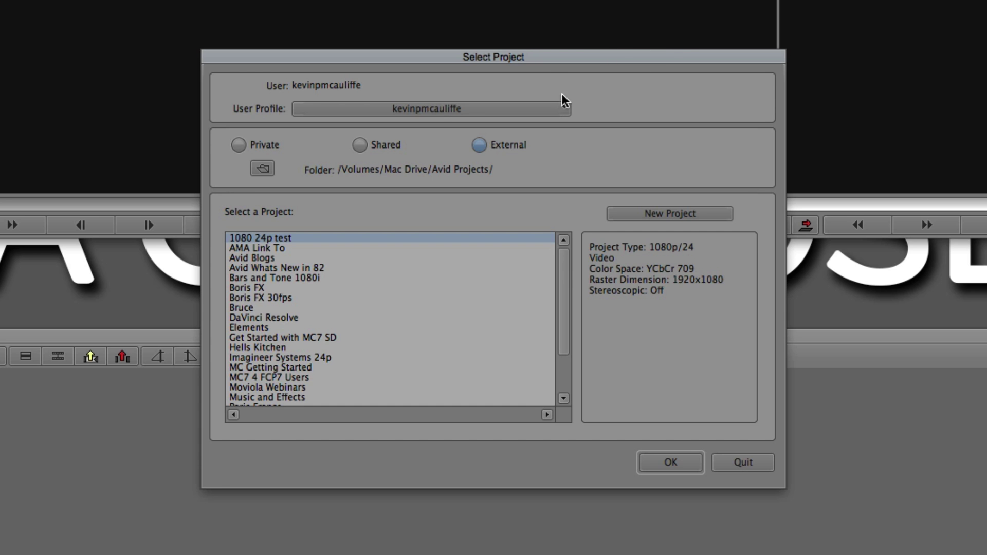
# Step: Check the user profile list unchanged, then browse Private, Shared and External project locations
pyautogui.click(557, 108)
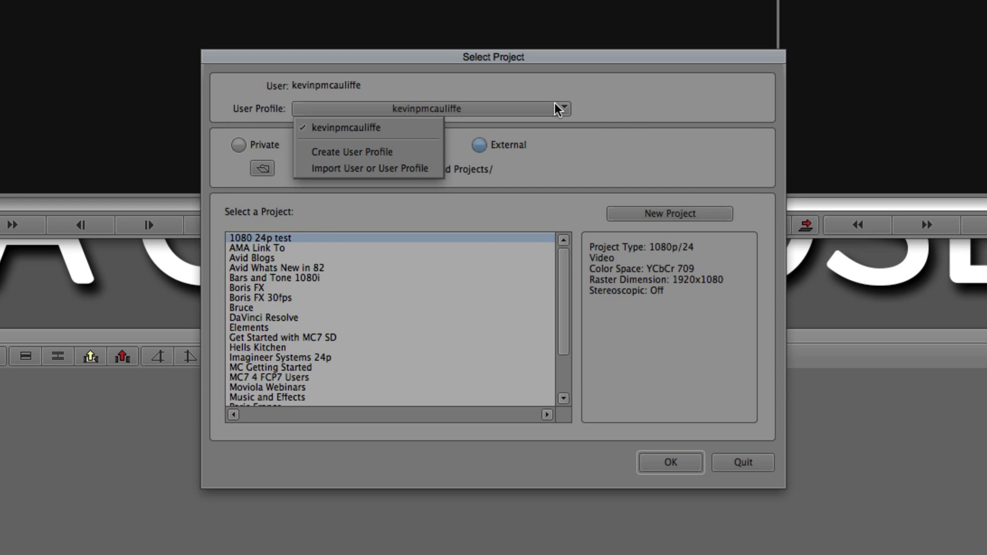
pyautogui.click(630, 109)
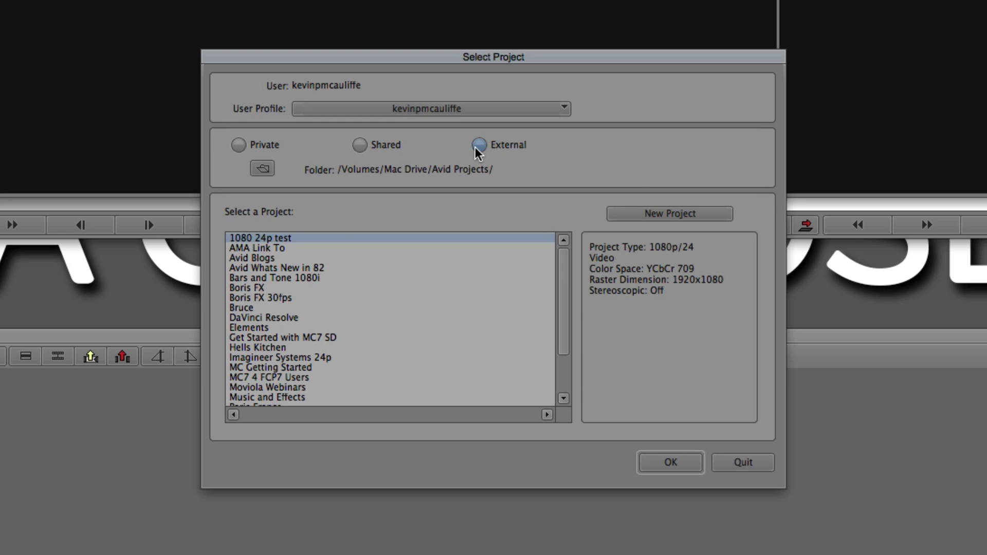
pyautogui.click(264, 144)
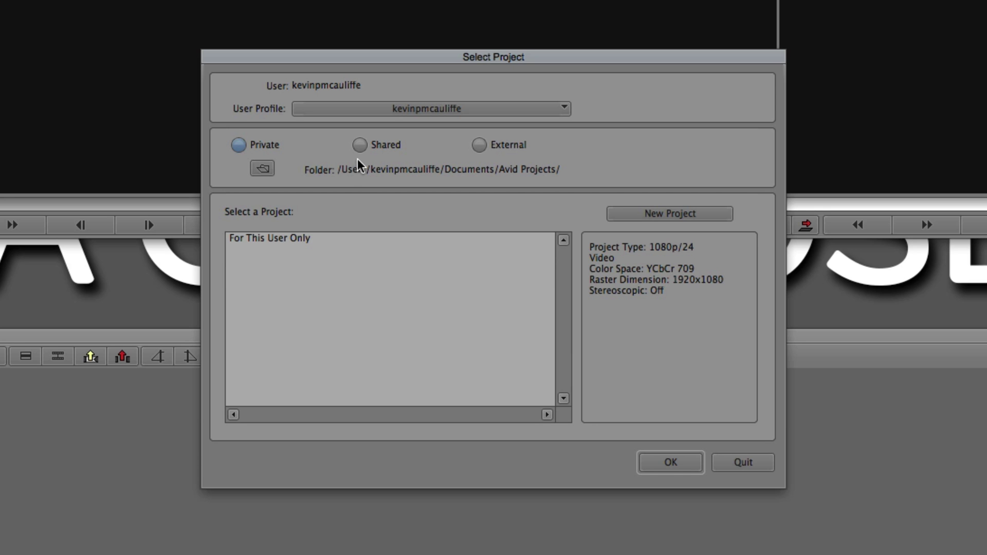
pyautogui.click(360, 146)
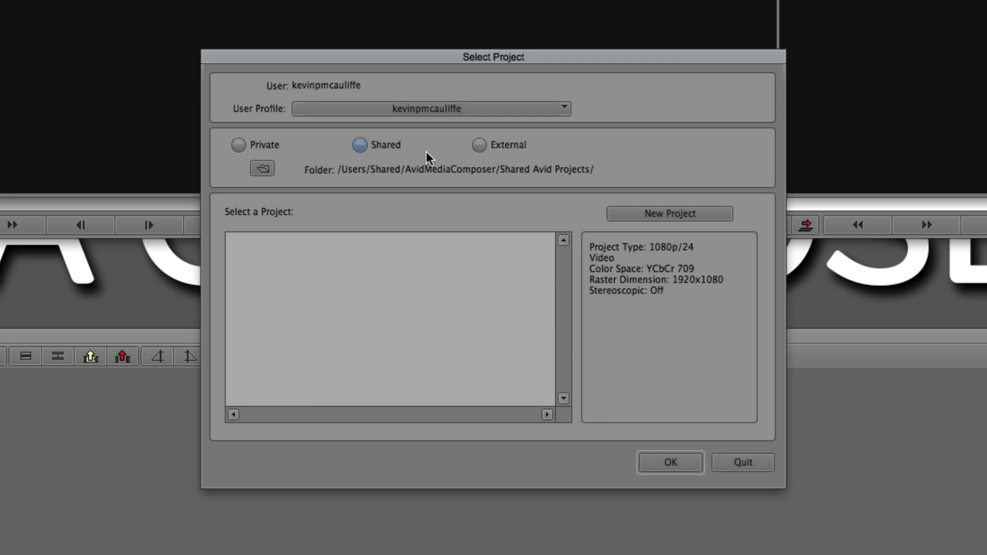
pyautogui.click(495, 145)
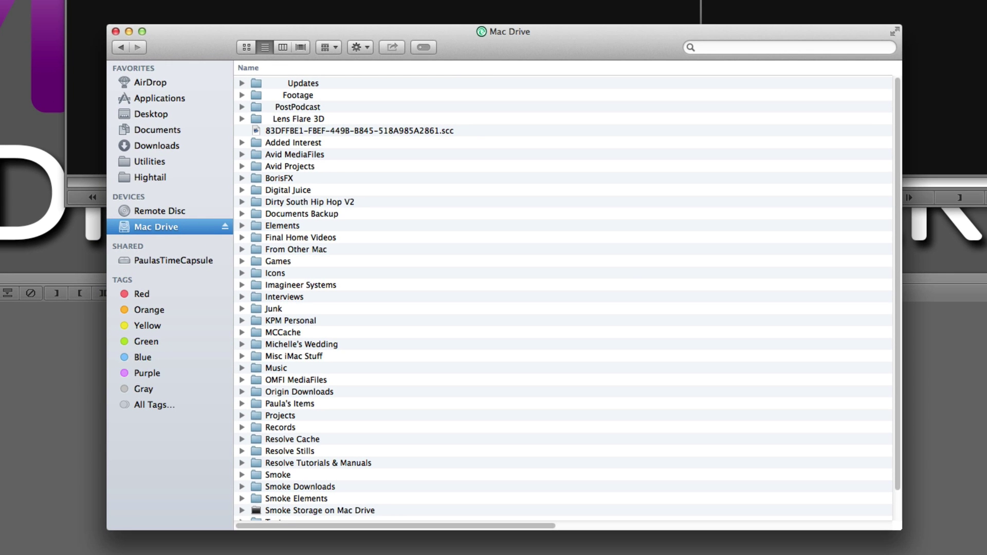
# Step: Inspect the Avid Projects folder on Mac Drive in Finder, then close the Finder window
pyautogui.doubleClick(284, 166)
pyautogui.moveTo(209, 47); pyautogui.dragTo(640, 65)
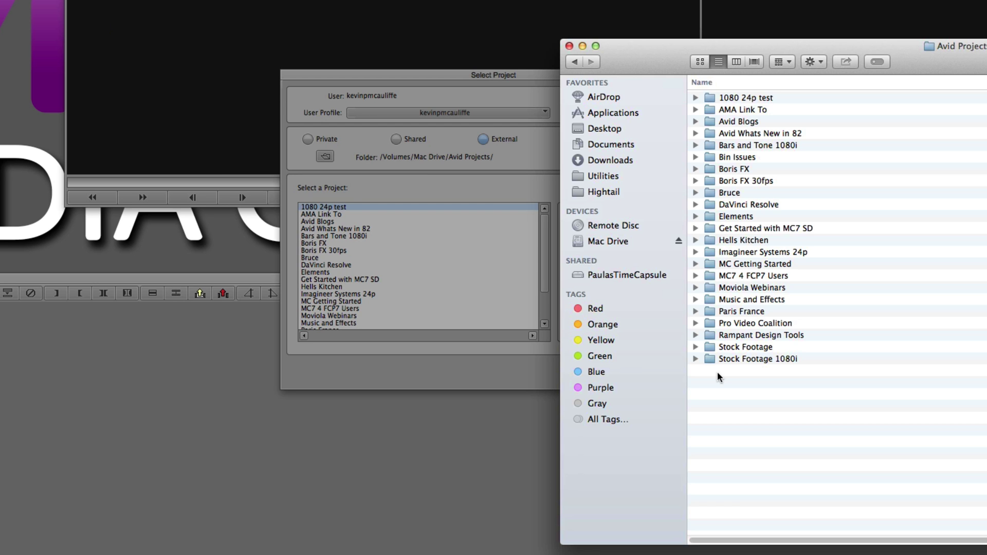
pyautogui.click(569, 46)
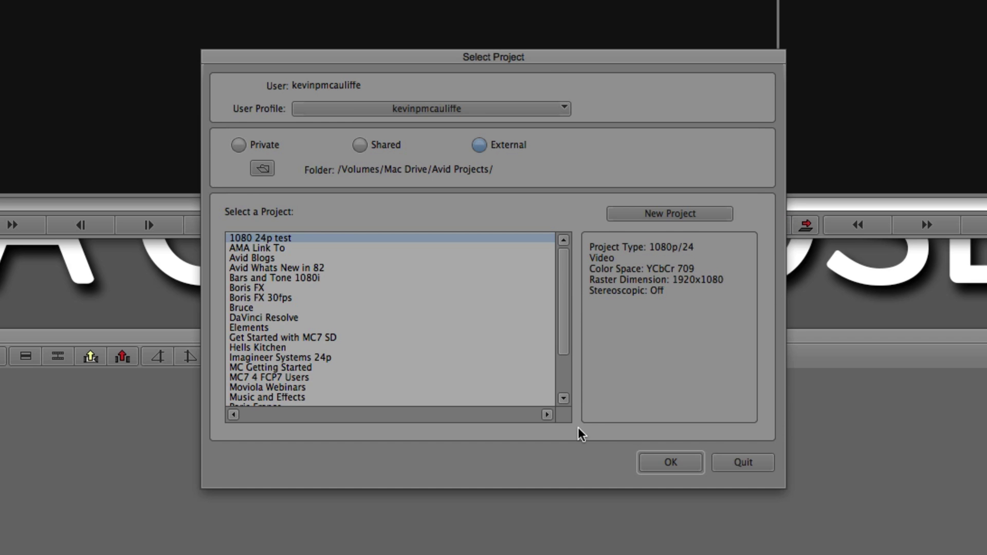
# Step: Select the Bars and Tone 1080i project to view its 1080i/59.94, 1920x1080 settings
pyautogui.moveTo(280, 244); pyautogui.dragTo(279, 278)
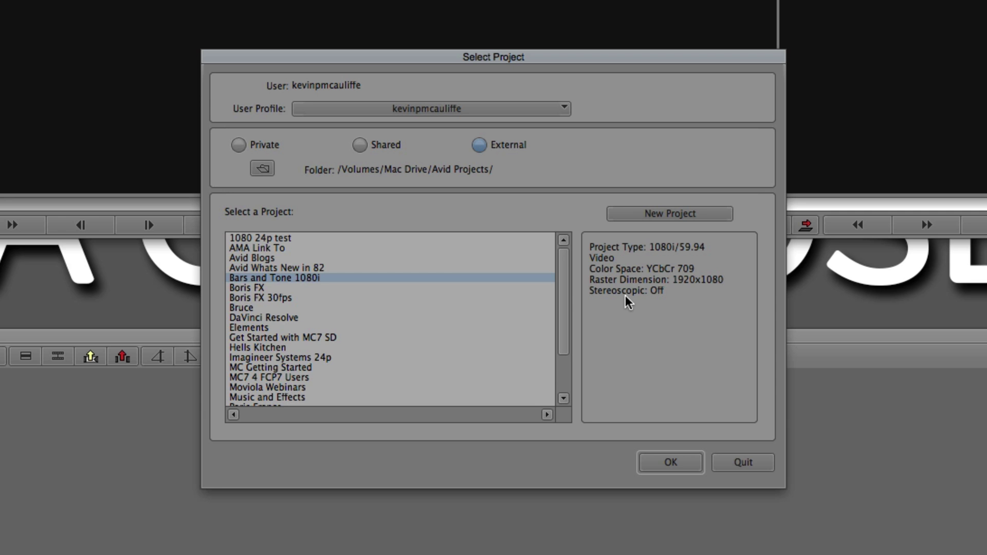
pyautogui.moveTo(562, 277); pyautogui.dragTo(573, 226)
pyautogui.click(702, 214)
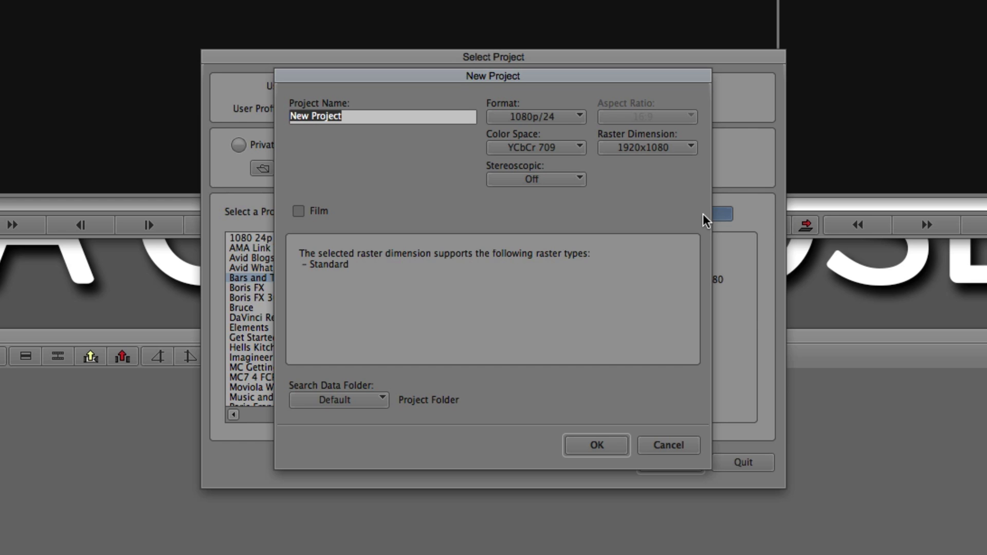
pyautogui.write('Media Compo')
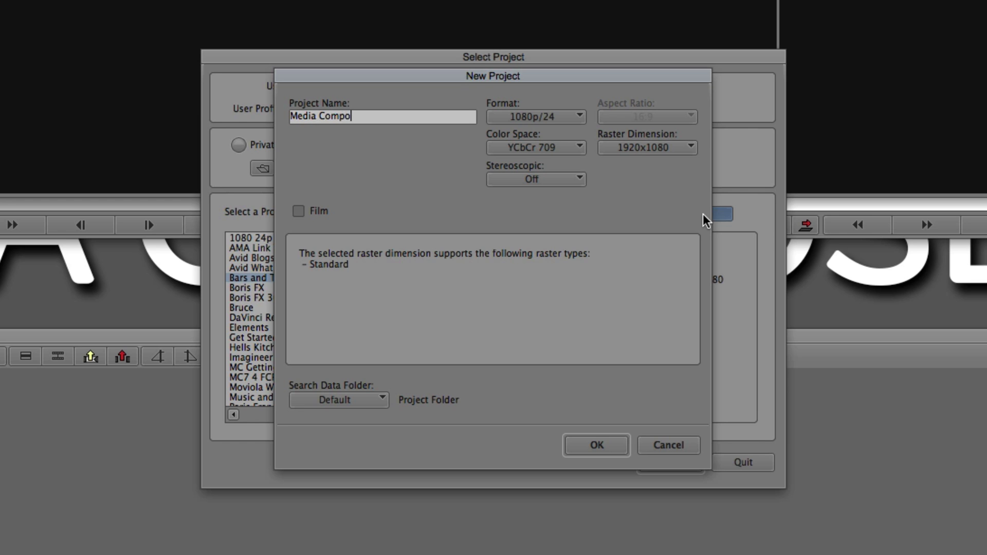
pyautogui.write('se')
pyautogui.press('BackSpace')
pyautogui.press('BackSpace')
pyautogui.press('BackSpace')
pyautogui.write('oser 101')
pyautogui.click(571, 118)
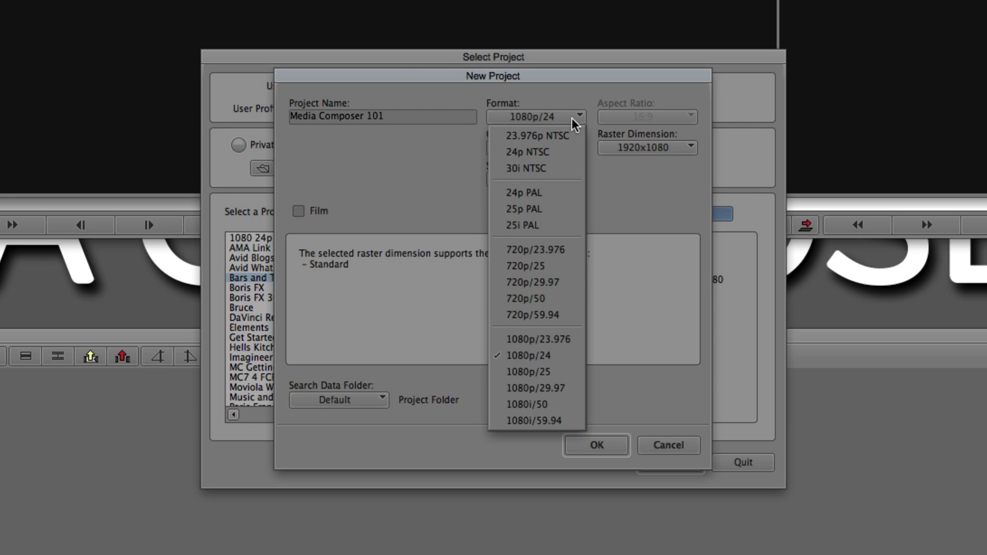
pyautogui.click(578, 343)
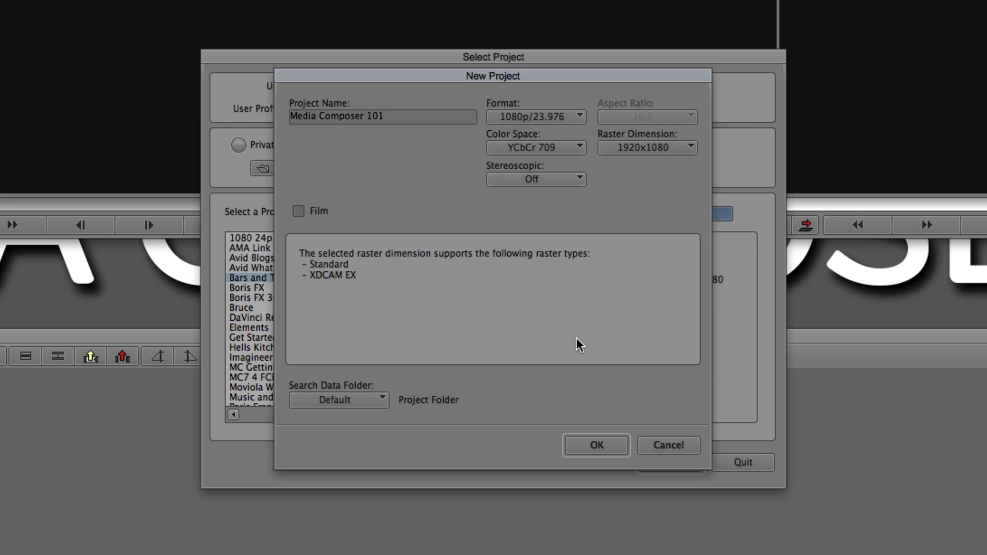
pyautogui.click(571, 147)
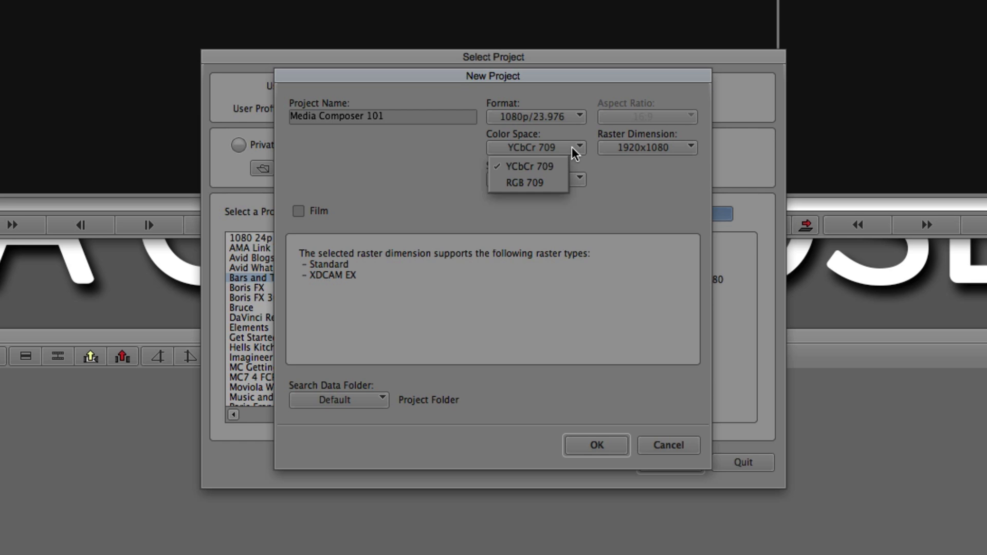
pyautogui.click(582, 131)
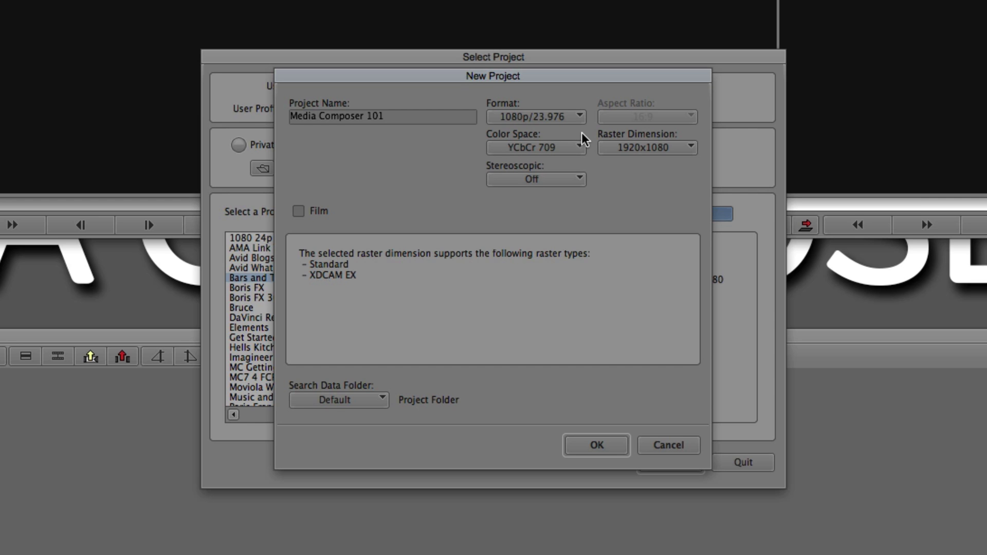
pyautogui.click(681, 149)
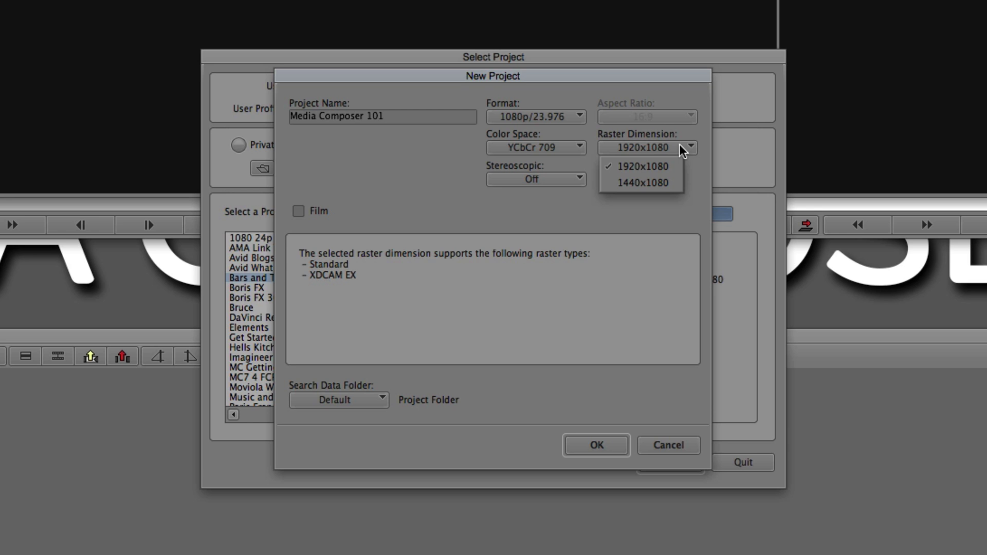
pyautogui.click(579, 116)
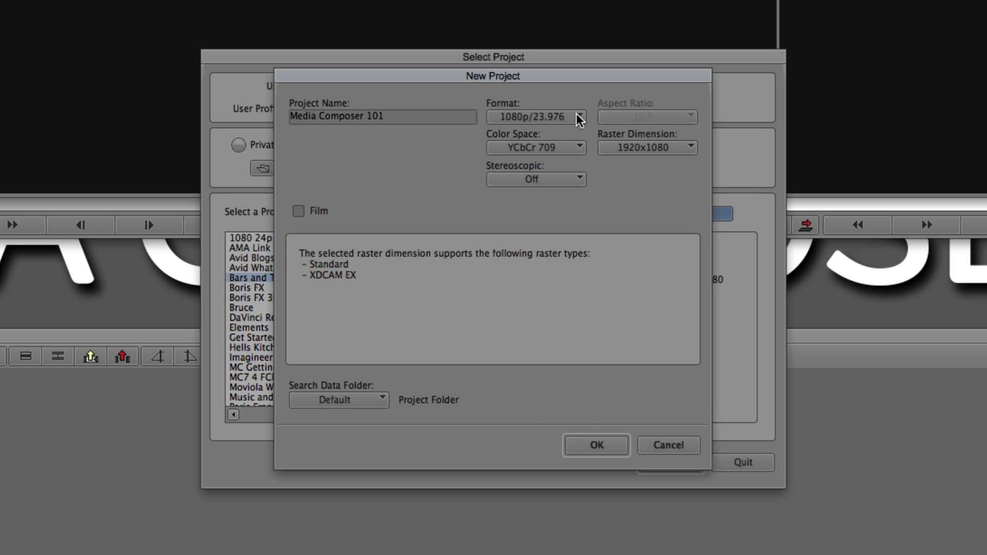
pyautogui.click(576, 113)
# Step: Set Media Composer 101's format to 1080i/59.94 with 1920x1080 raster and stereoscopic Off
pyautogui.click(522, 421)
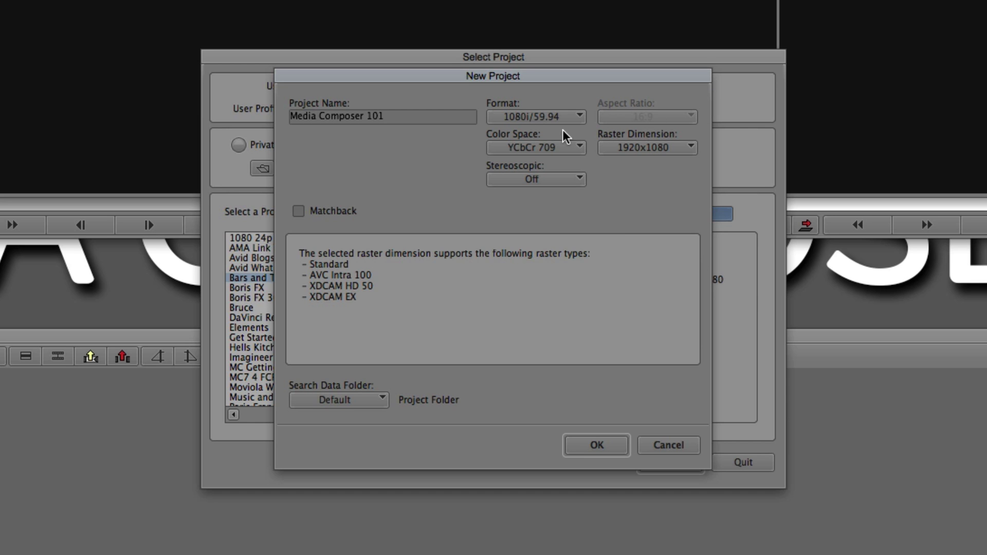
pyautogui.click(692, 148)
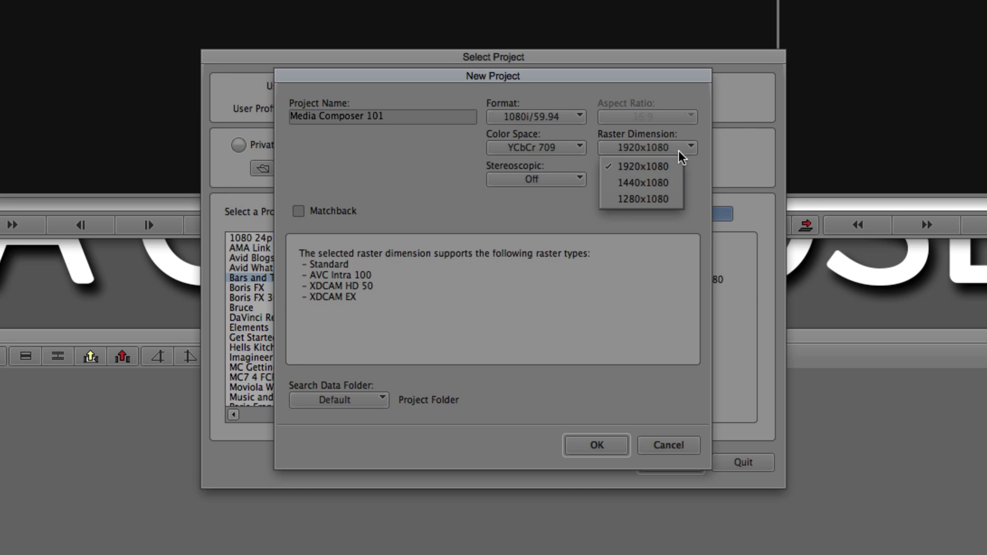
pyautogui.click(627, 213)
pyautogui.click(569, 178)
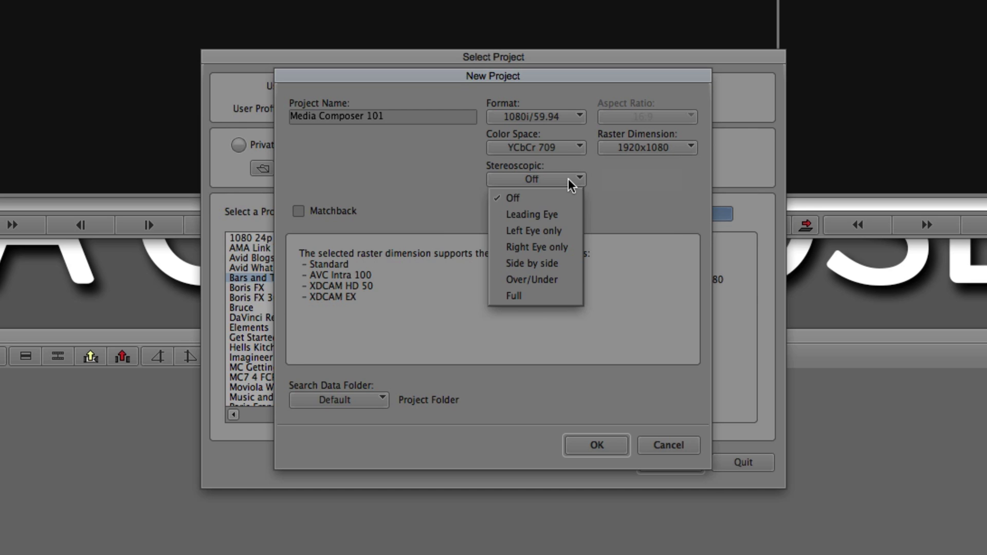
pyautogui.click(644, 178)
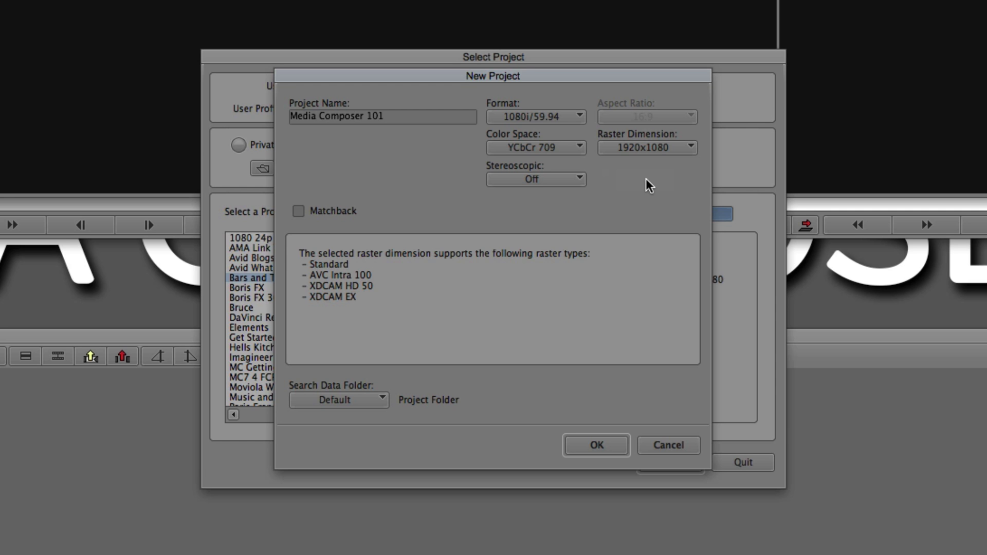
# Step: Confirm the New Project dialog so Media Composer 101 joins the external project list
pyautogui.click(595, 445)
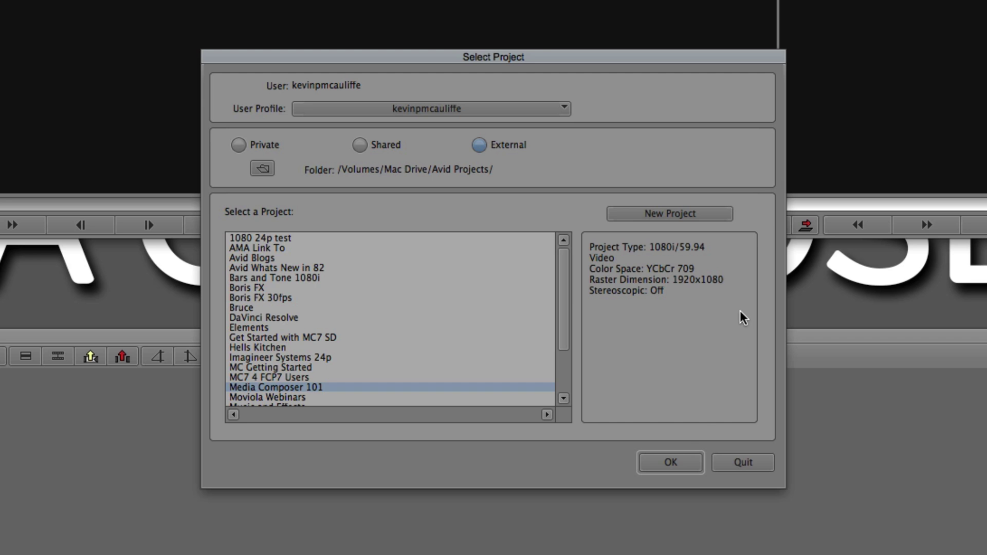
# Step: Open Media Composer 101 and view its Format tab showing 1080i/59.94, YCbCr 709, 1920x1080
pyautogui.click(681, 463)
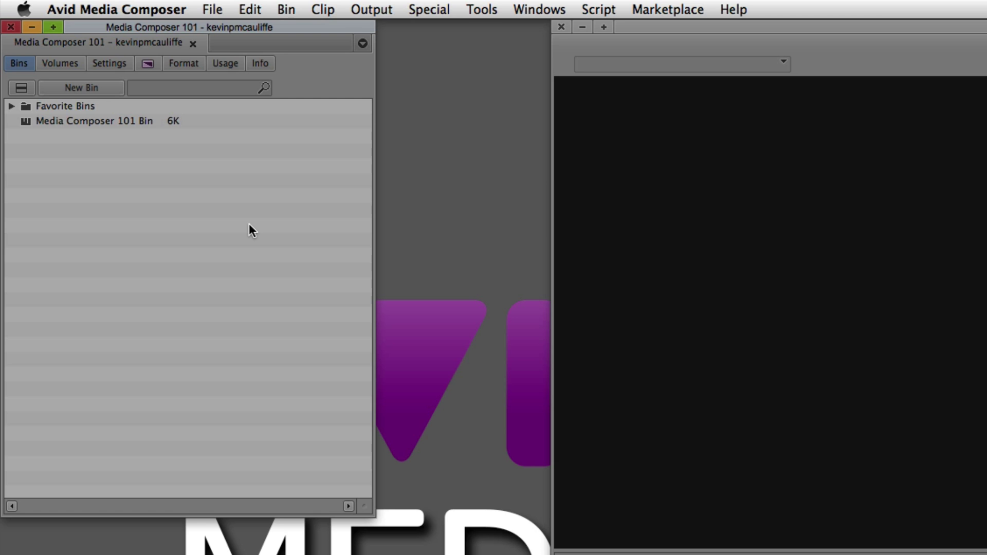
pyautogui.click(186, 66)
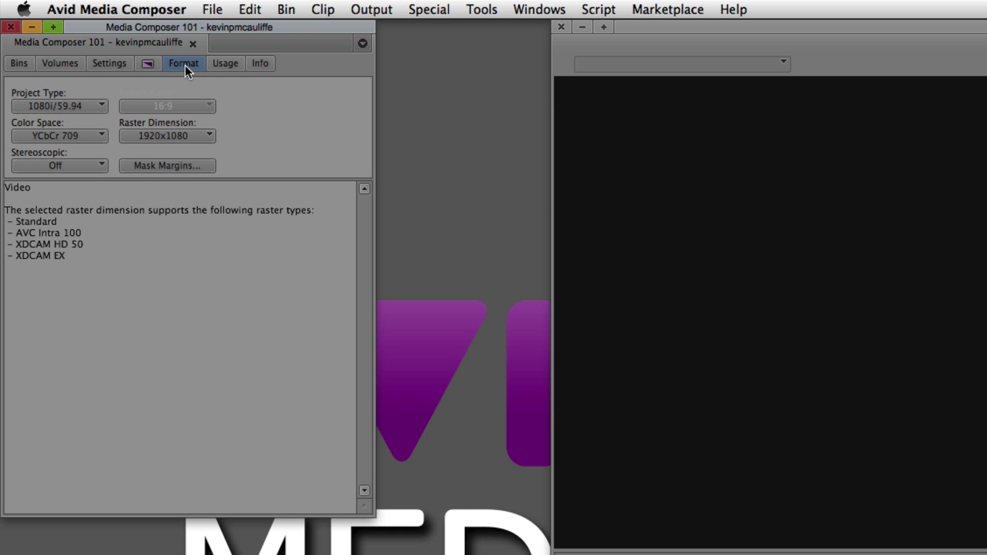
pyautogui.click(99, 106)
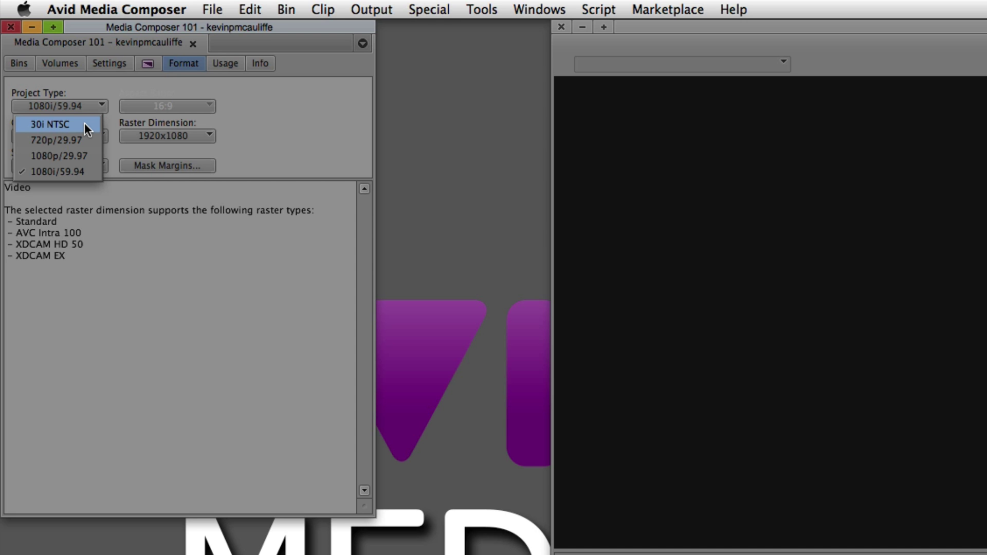
pyautogui.click(107, 118)
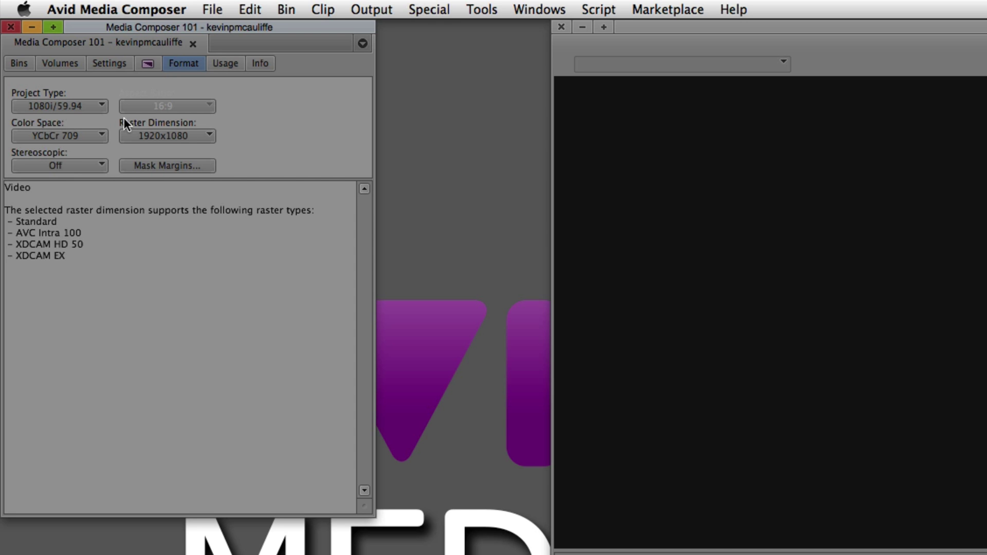
pyautogui.click(208, 130)
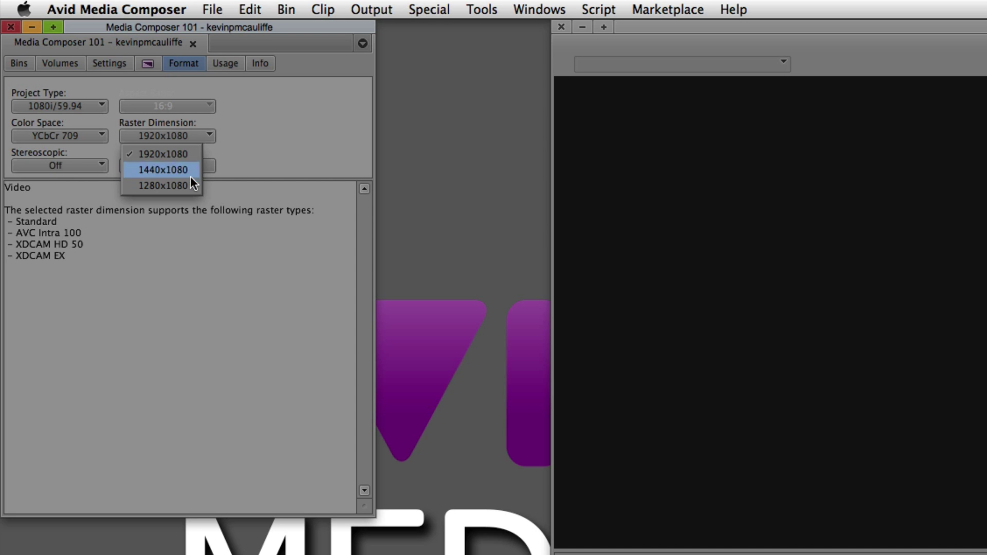
pyautogui.click(192, 155)
pyautogui.click(88, 137)
pyautogui.click(88, 136)
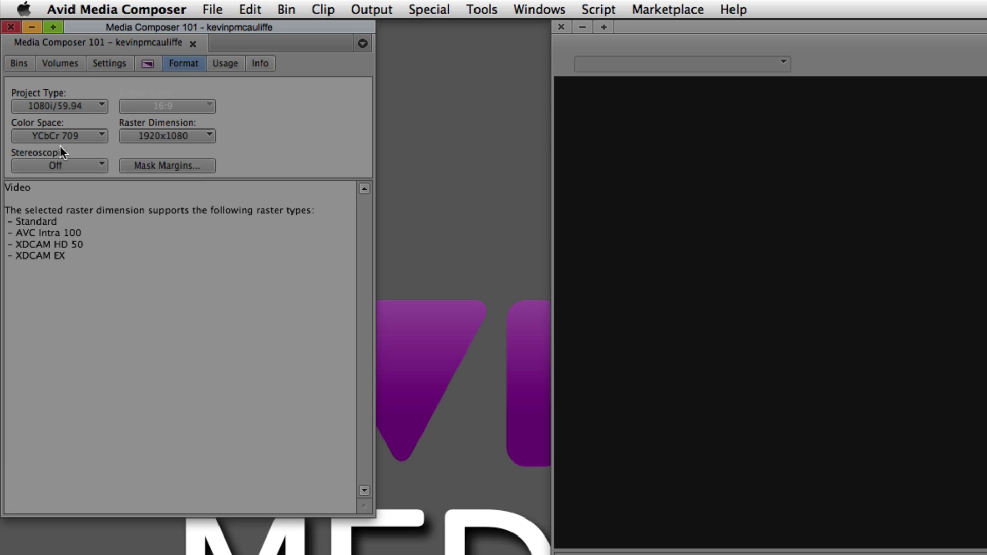
pyautogui.click(91, 106)
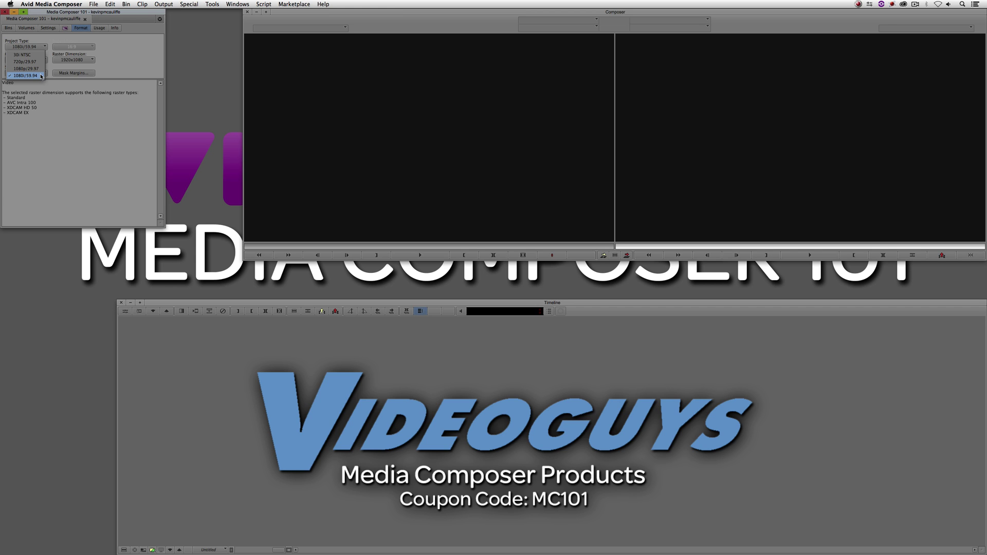
pyautogui.click(41, 76)
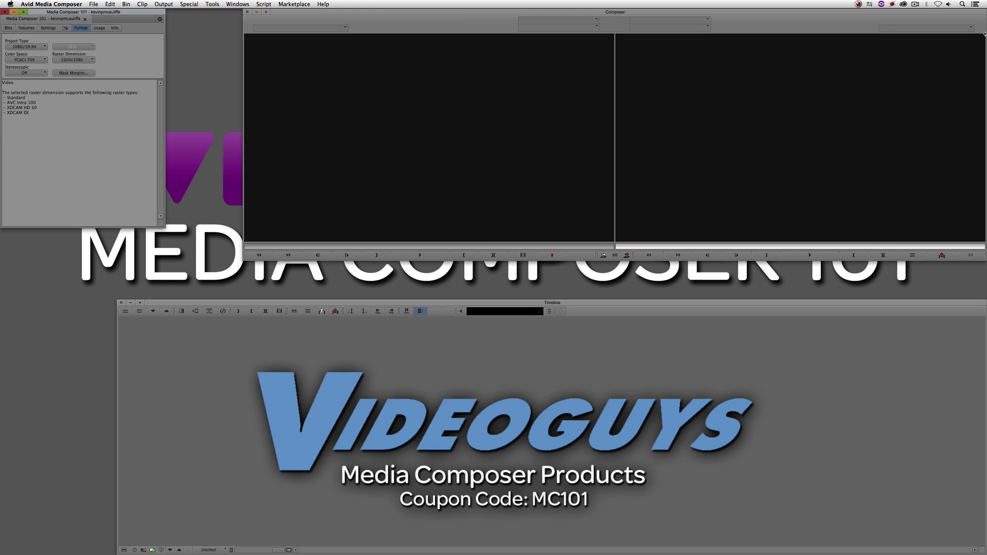